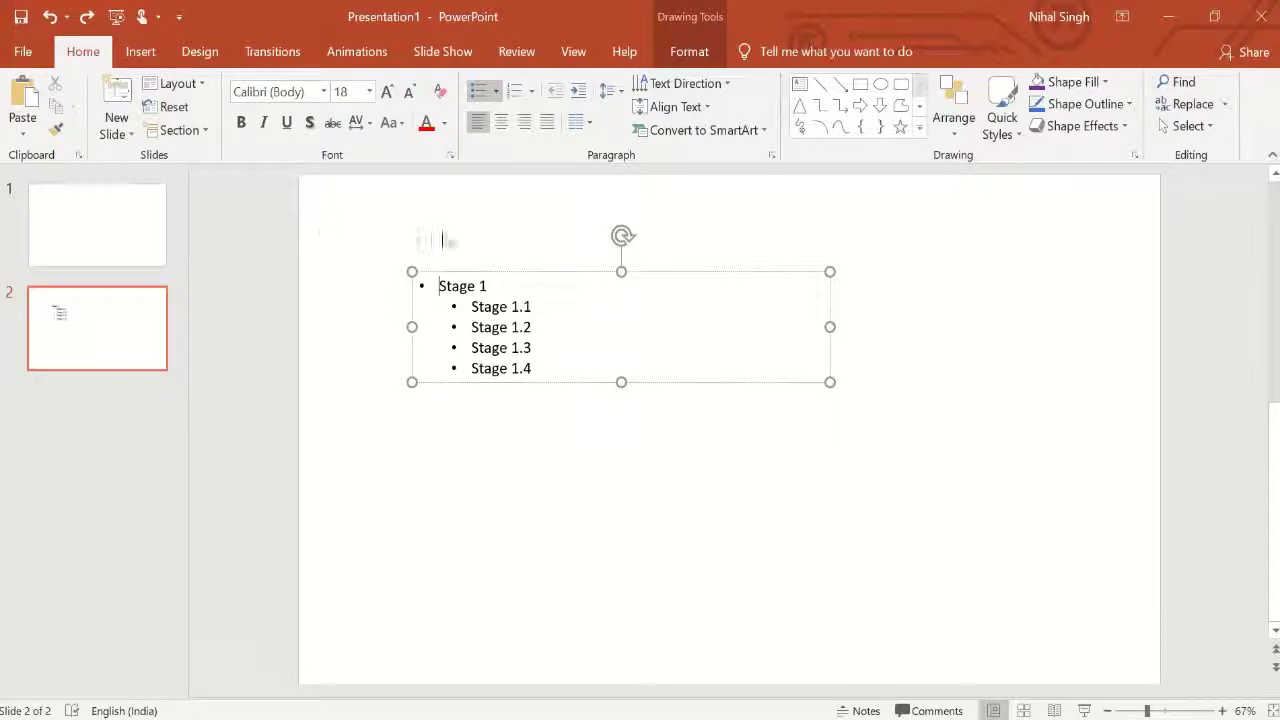
# Choose the Radial Venn layout from the Relationship SmartArt graphics for the bulleted list
pyautogui.click(766, 135)
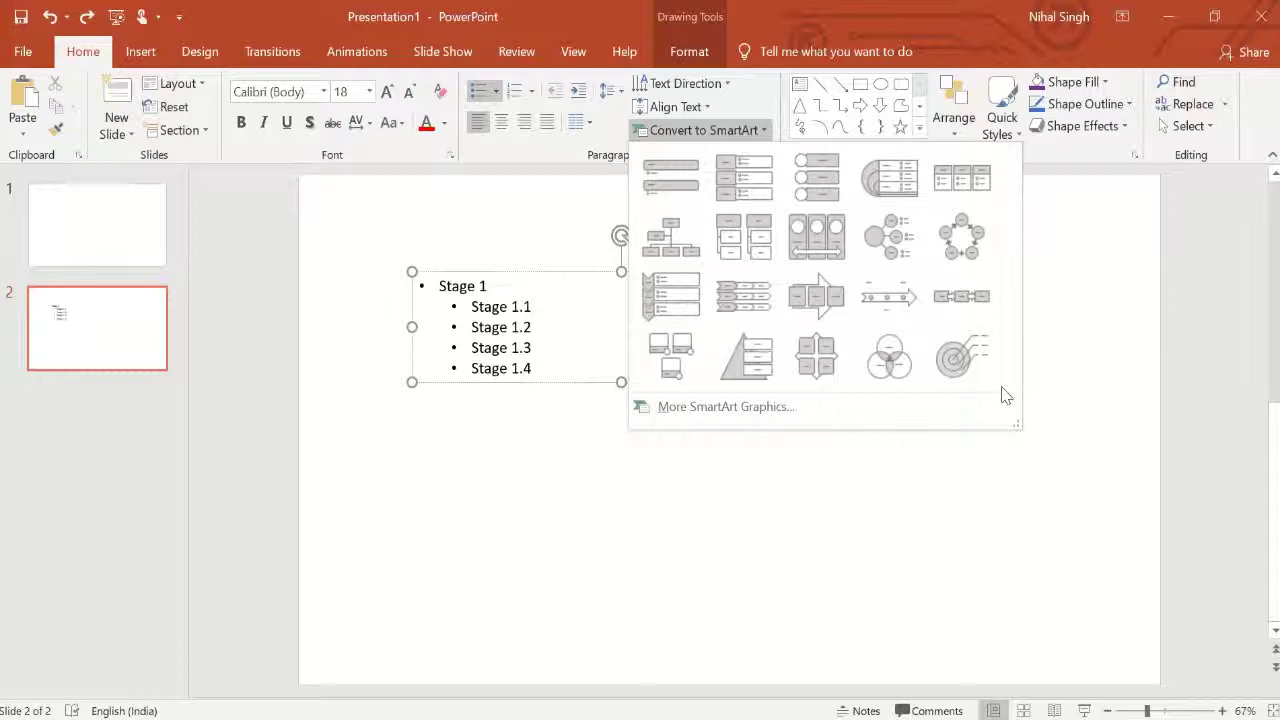
pyautogui.click(838, 407)
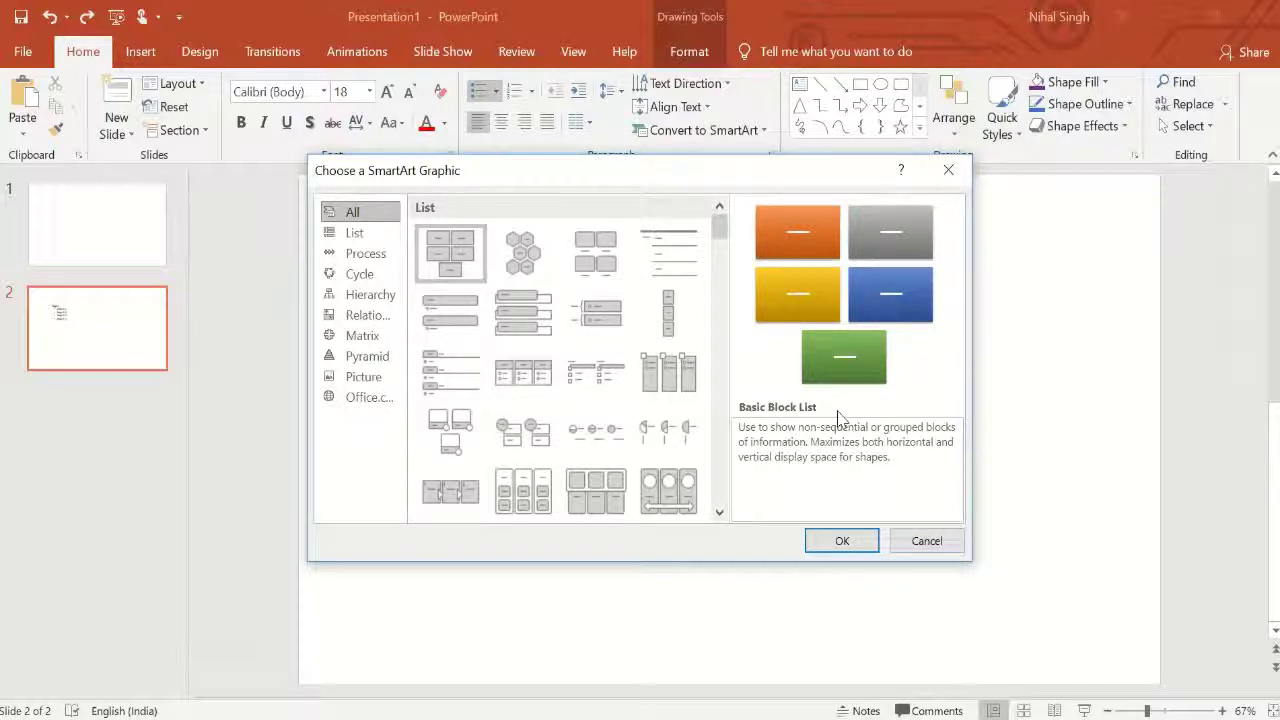
pyautogui.click(368, 316)
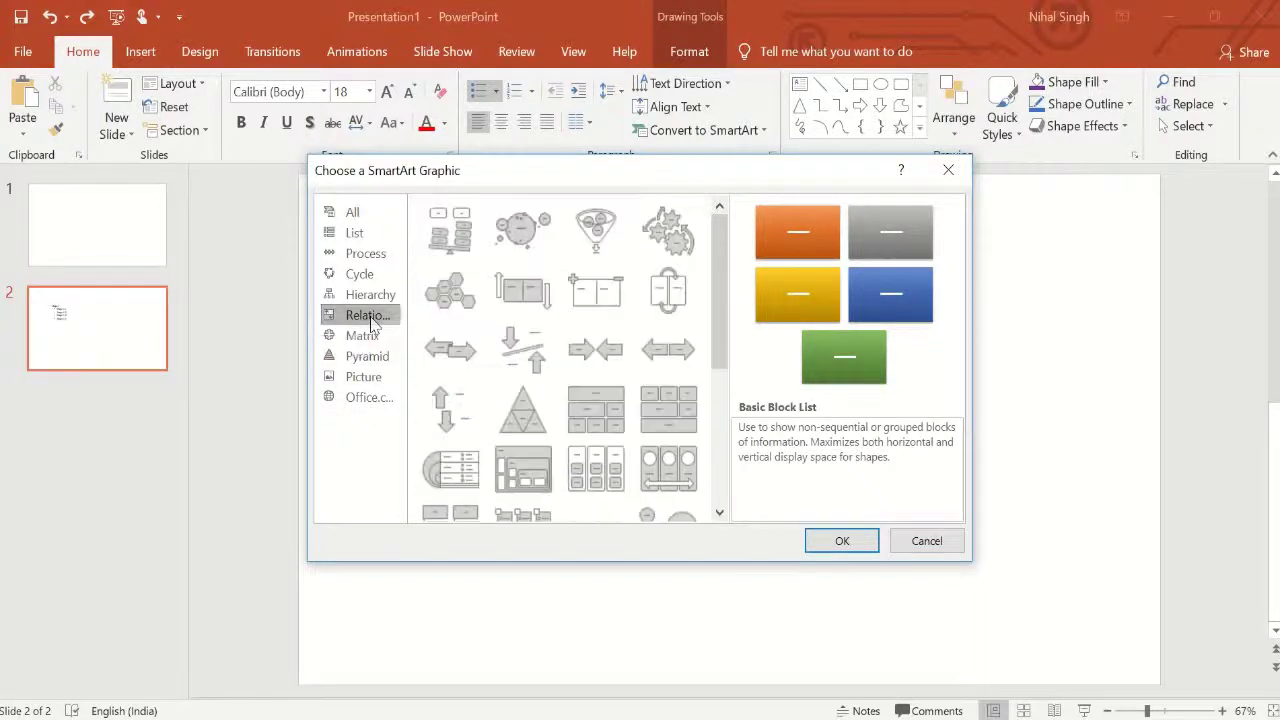
pyautogui.moveTo(719, 260); pyautogui.dragTo(712, 460)
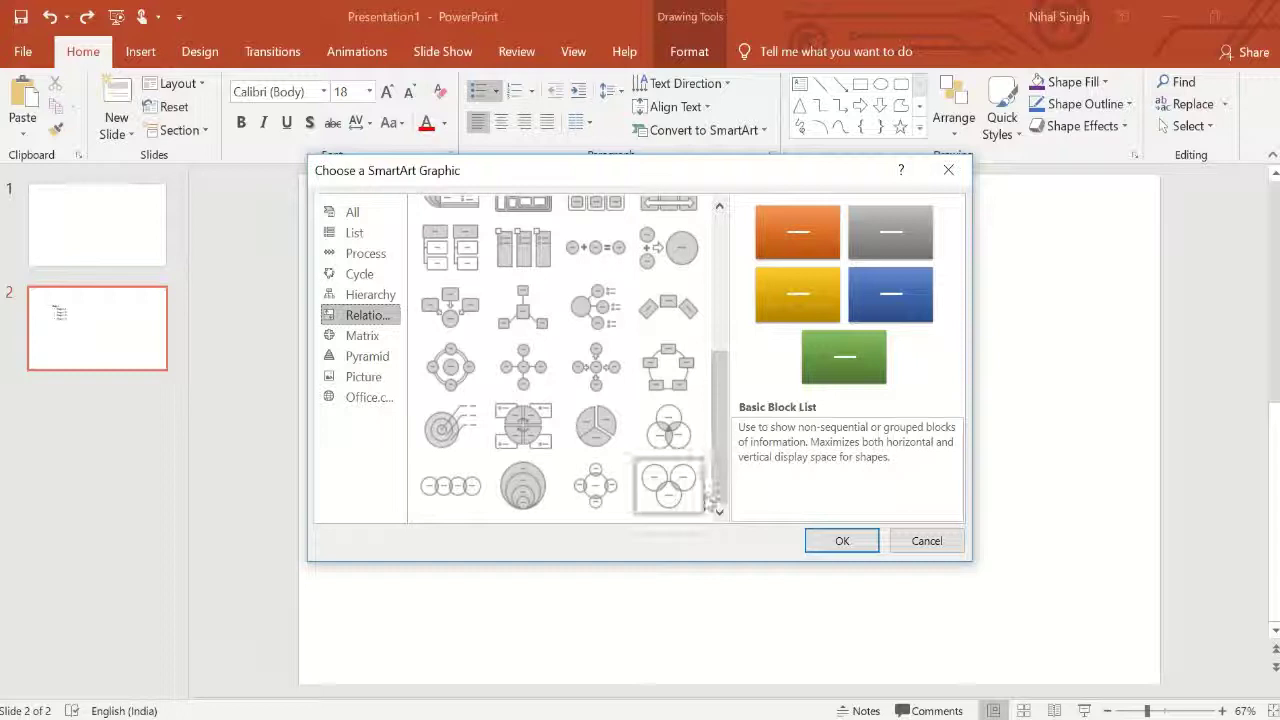
pyautogui.click(595, 490)
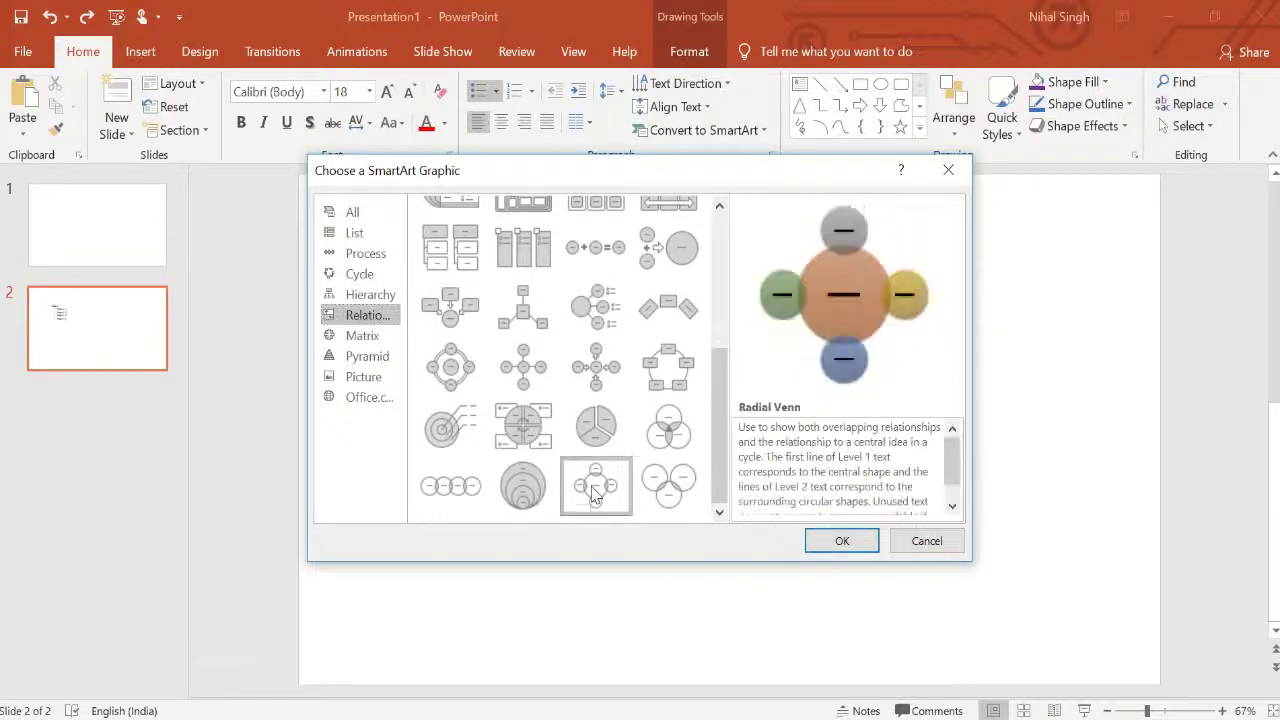
# Confirm the Radial Venn conversion, enlarge the graphic, and select the Stage 1.1 circle
pyautogui.click(845, 543)
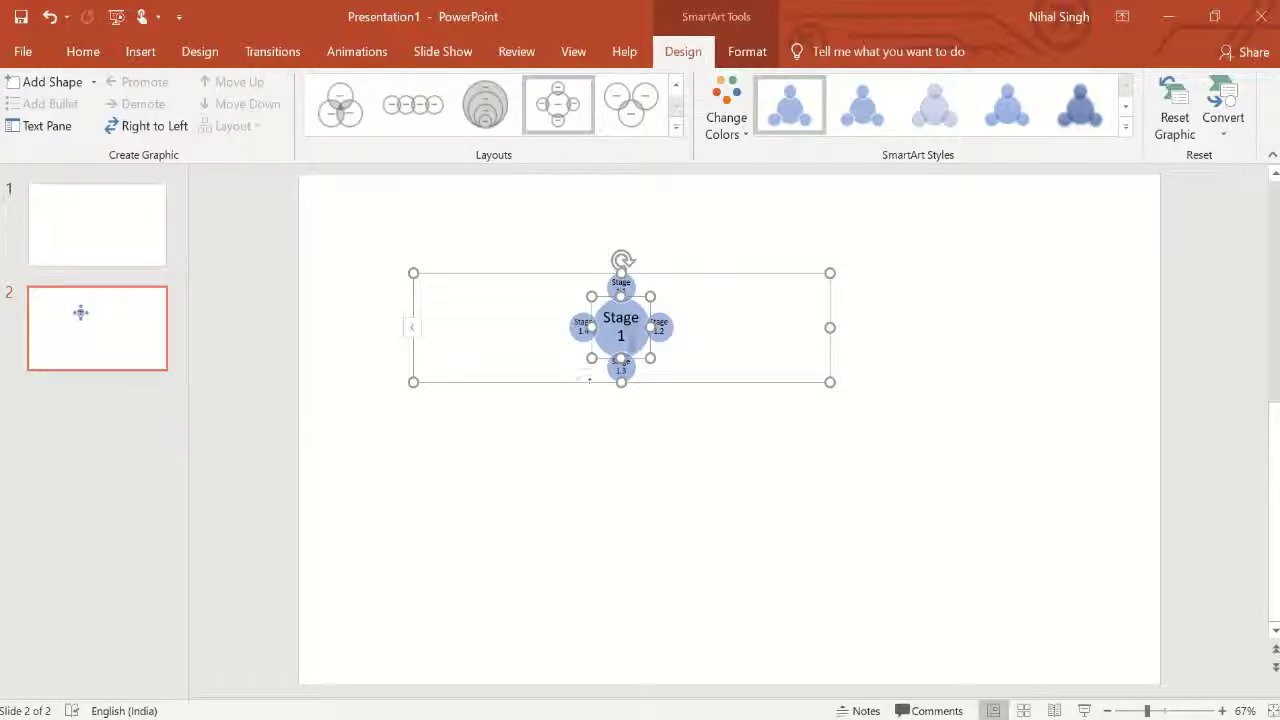
pyautogui.moveTo(830, 382)
pyautogui.mouseDown()
pyautogui.moveTo(855, 436)
pyautogui.moveTo(1083, 642)
pyautogui.mouseUp()
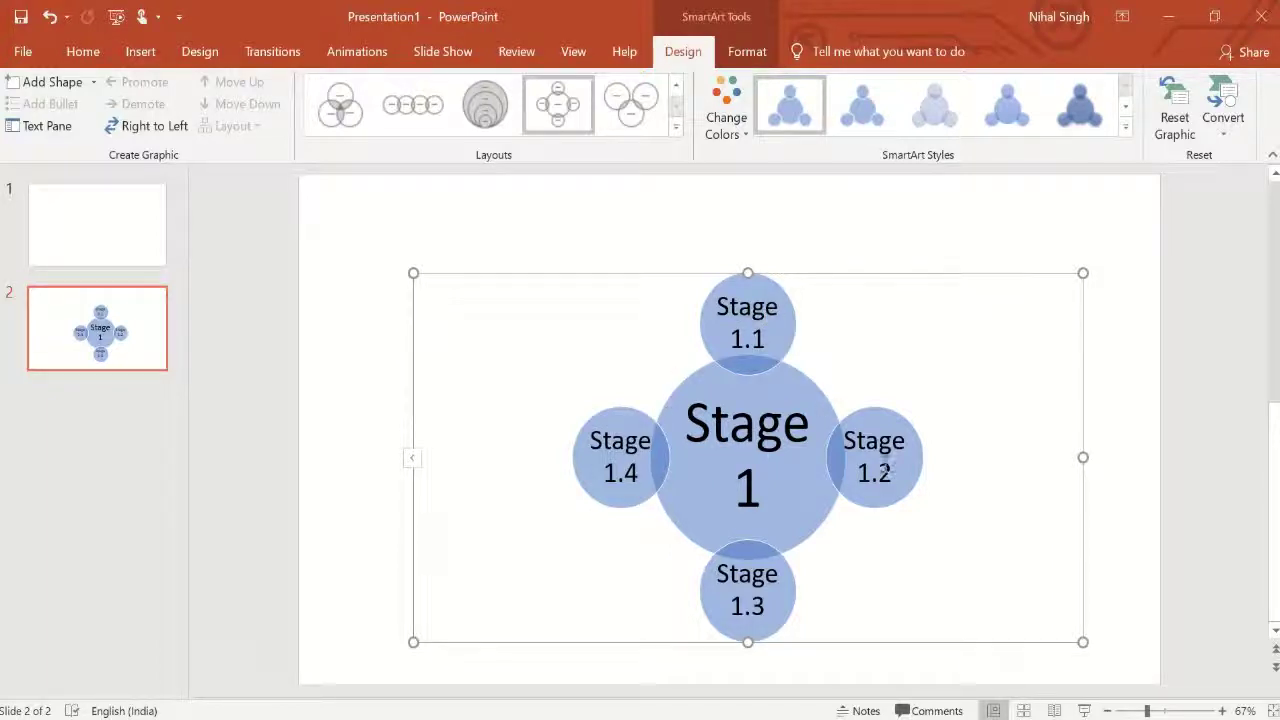
pyautogui.click(745, 292)
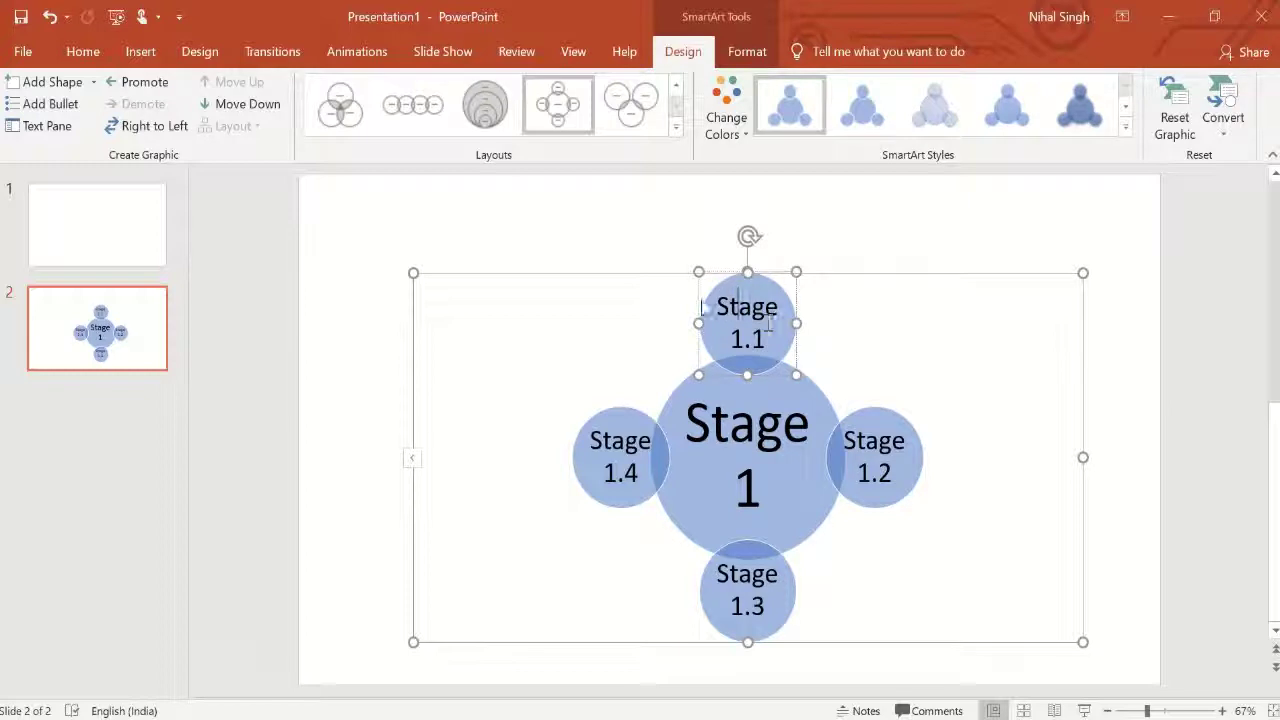
pyautogui.click(750, 54)
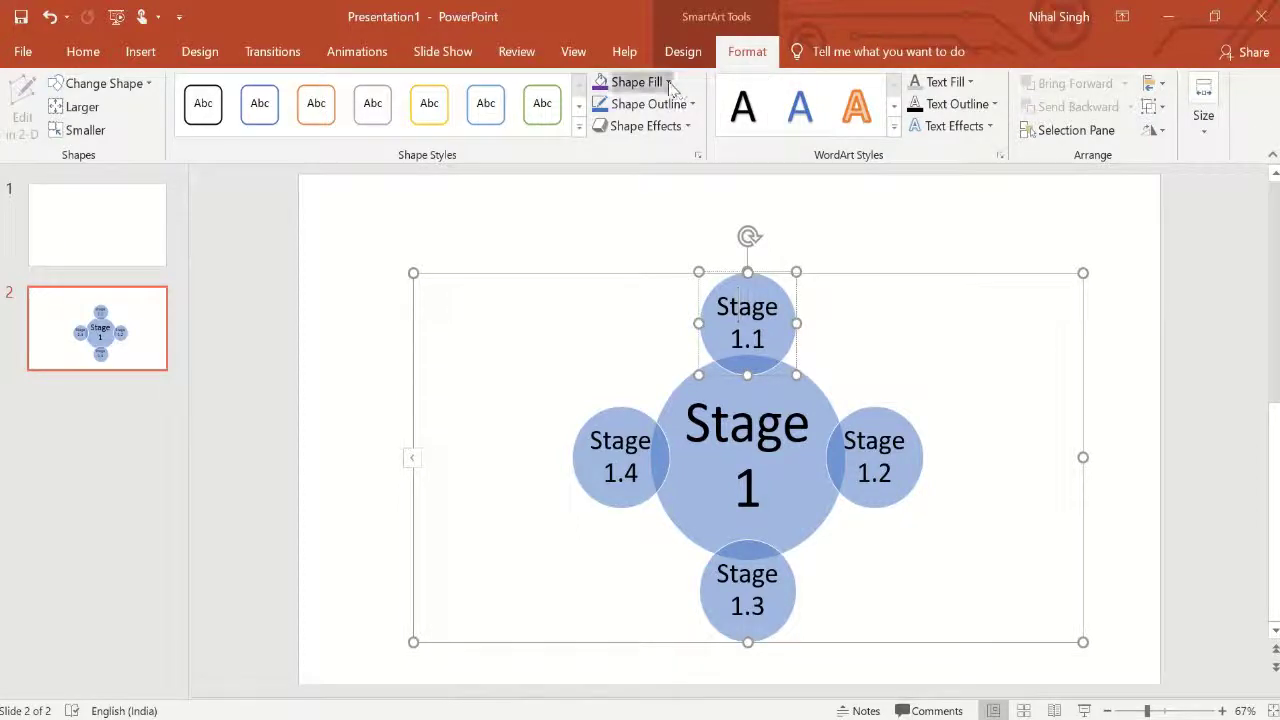
# Fill the Stage 1.1 circle purple and the Stage 1.2 circle red
pyautogui.click(630, 82)
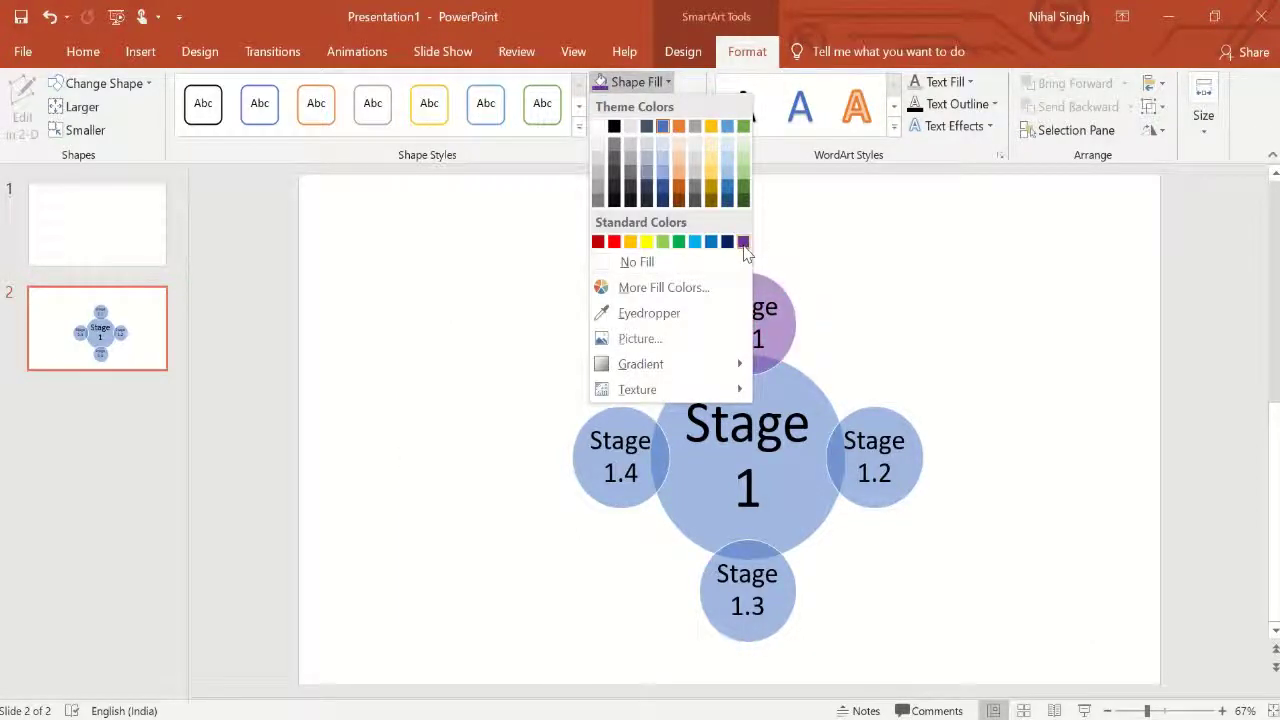
pyautogui.click(743, 241)
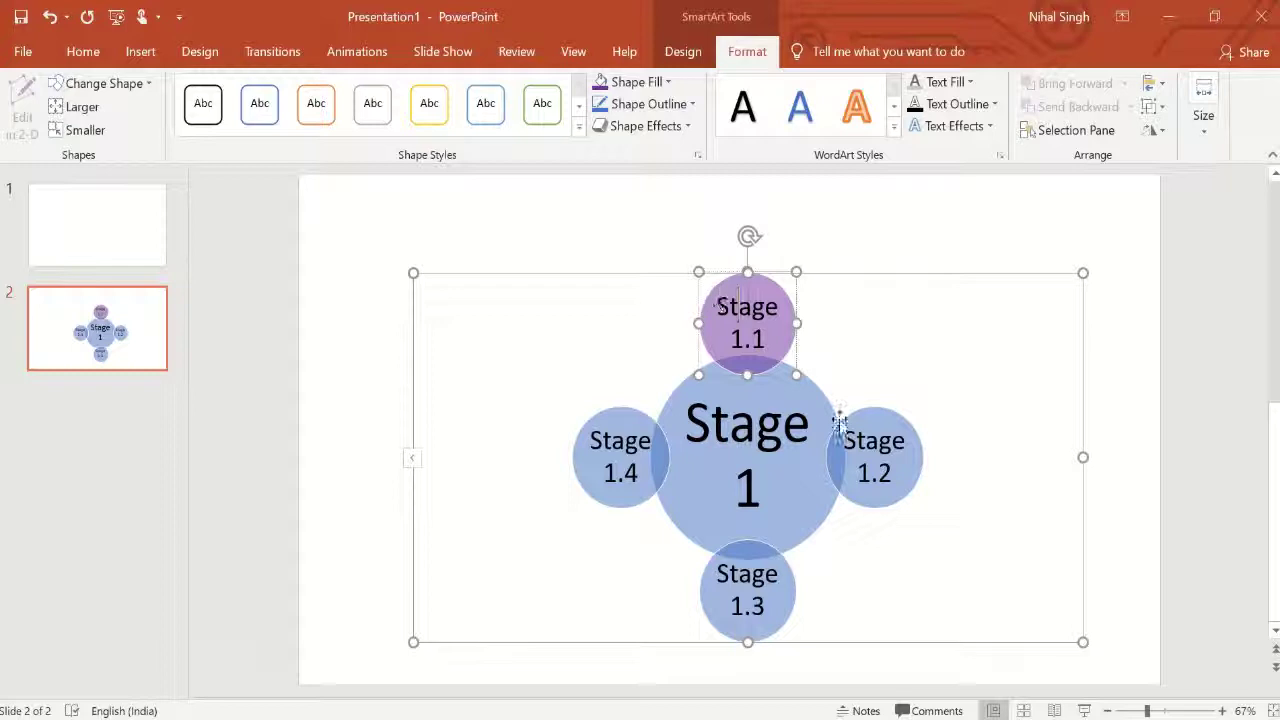
pyautogui.click(872, 430)
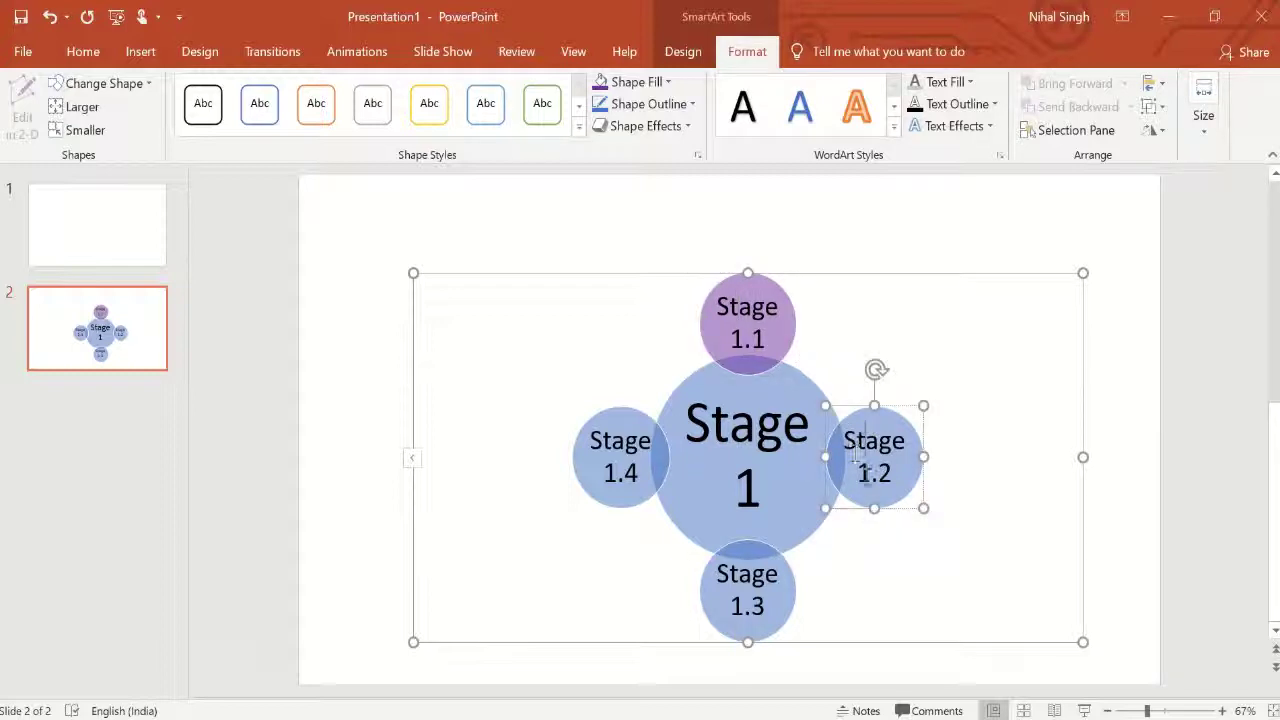
pyautogui.click(667, 82)
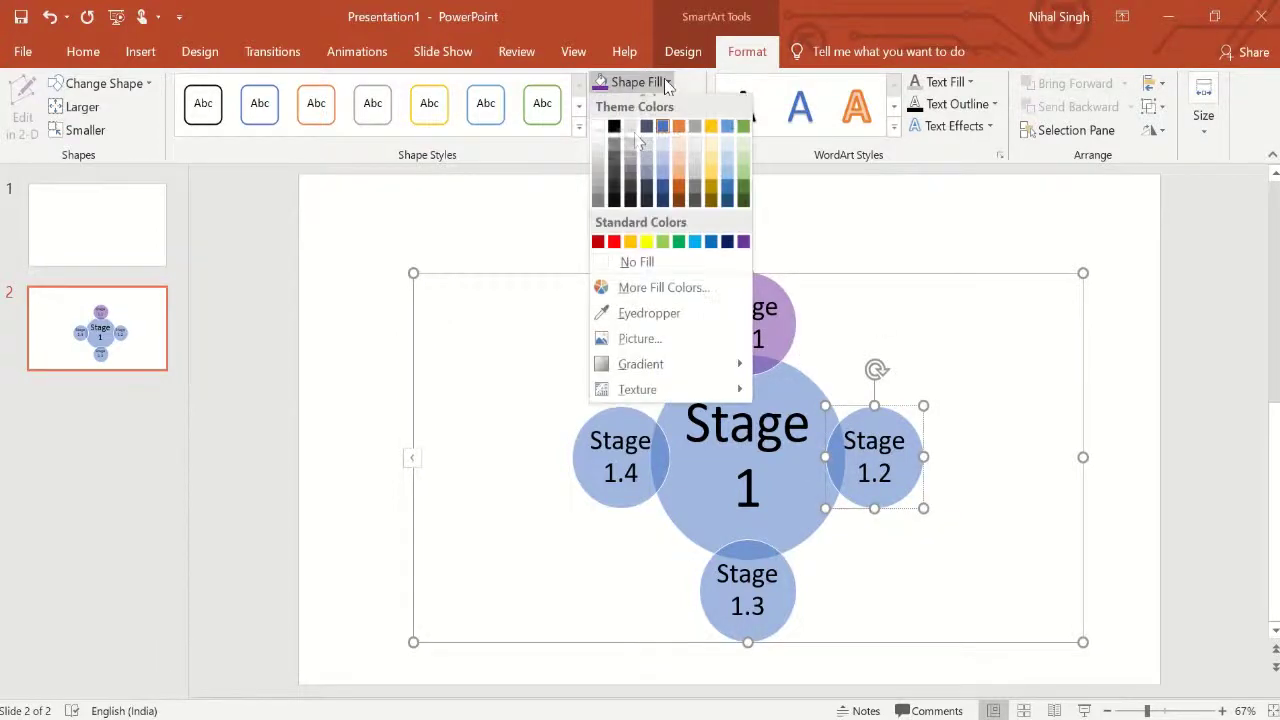
pyautogui.click(614, 242)
# Fill the Stage 1.3 circle green and the Stage 1.4 circle light blue
pyautogui.click(742, 612)
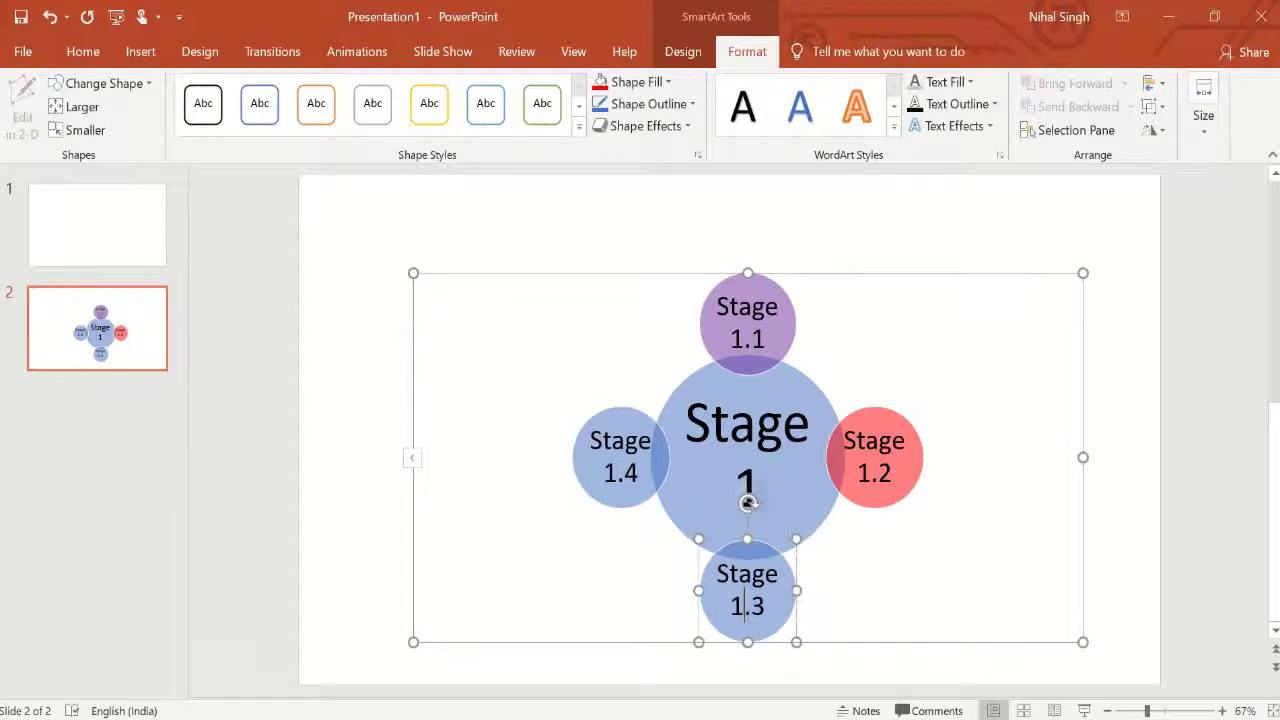
pyautogui.click(667, 82)
pyautogui.click(662, 231)
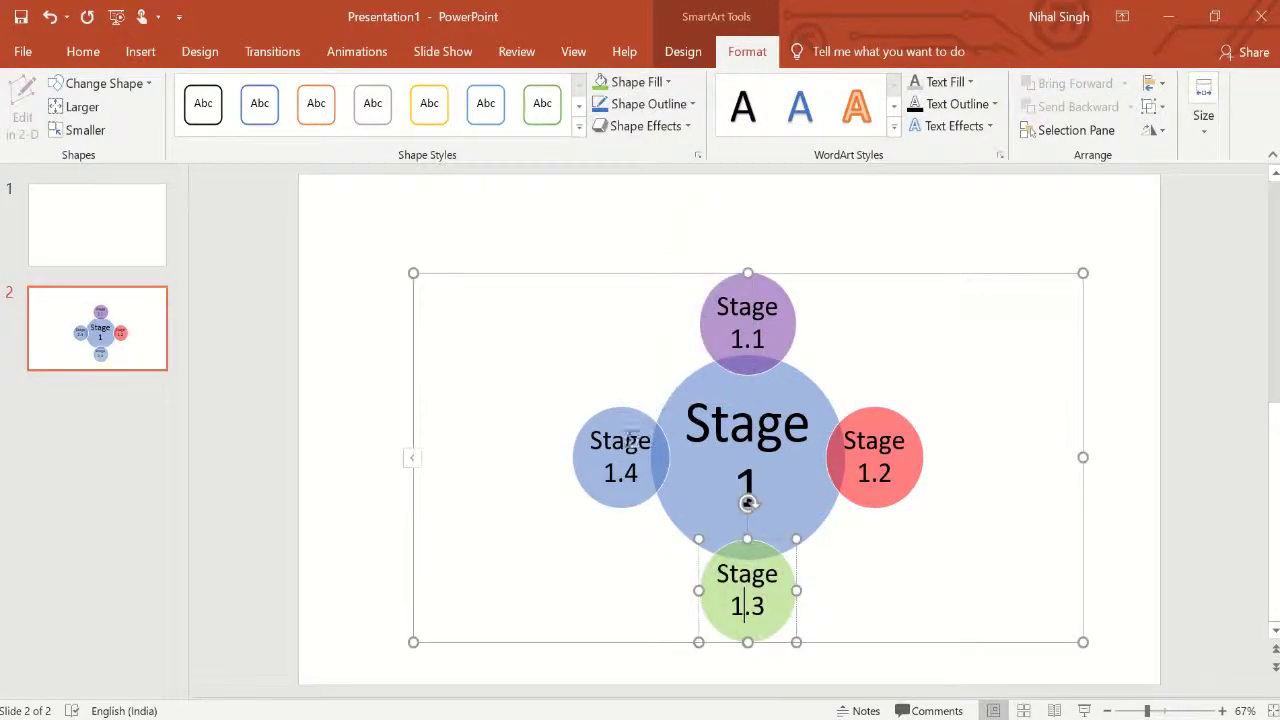
pyautogui.click(630, 432)
pyautogui.click(667, 82)
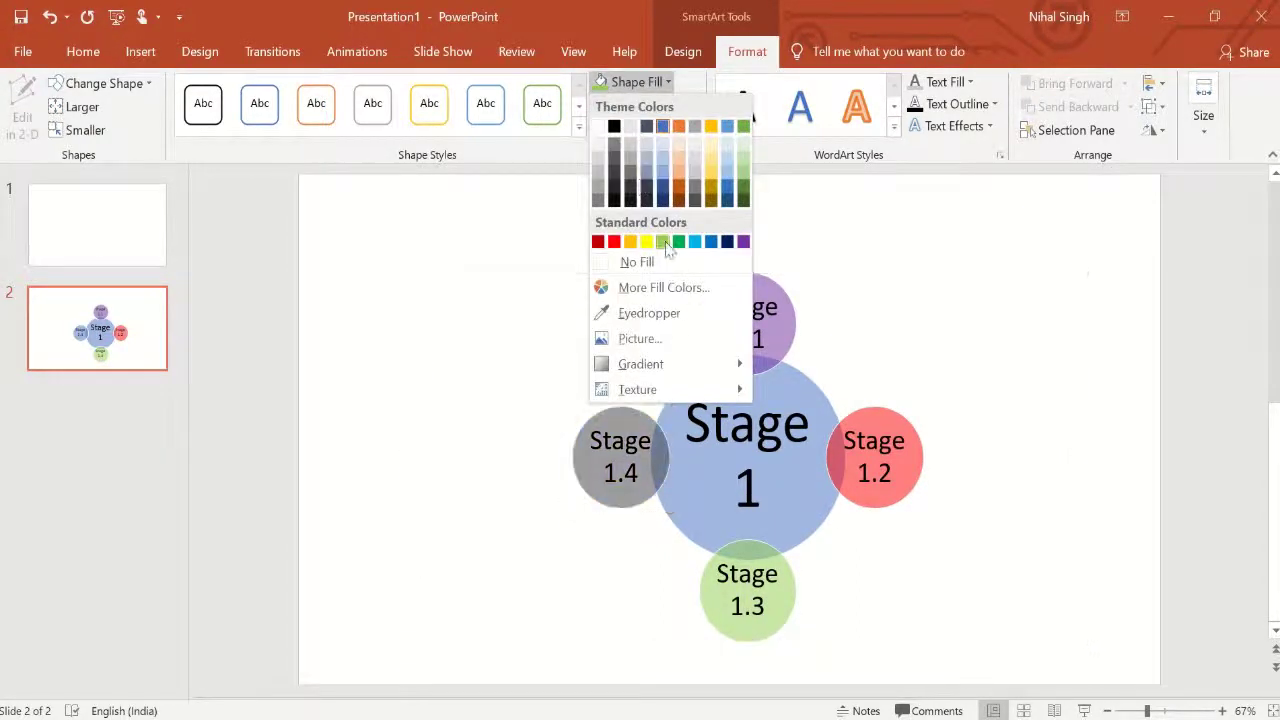
pyautogui.click(695, 243)
pyautogui.press('Escape')
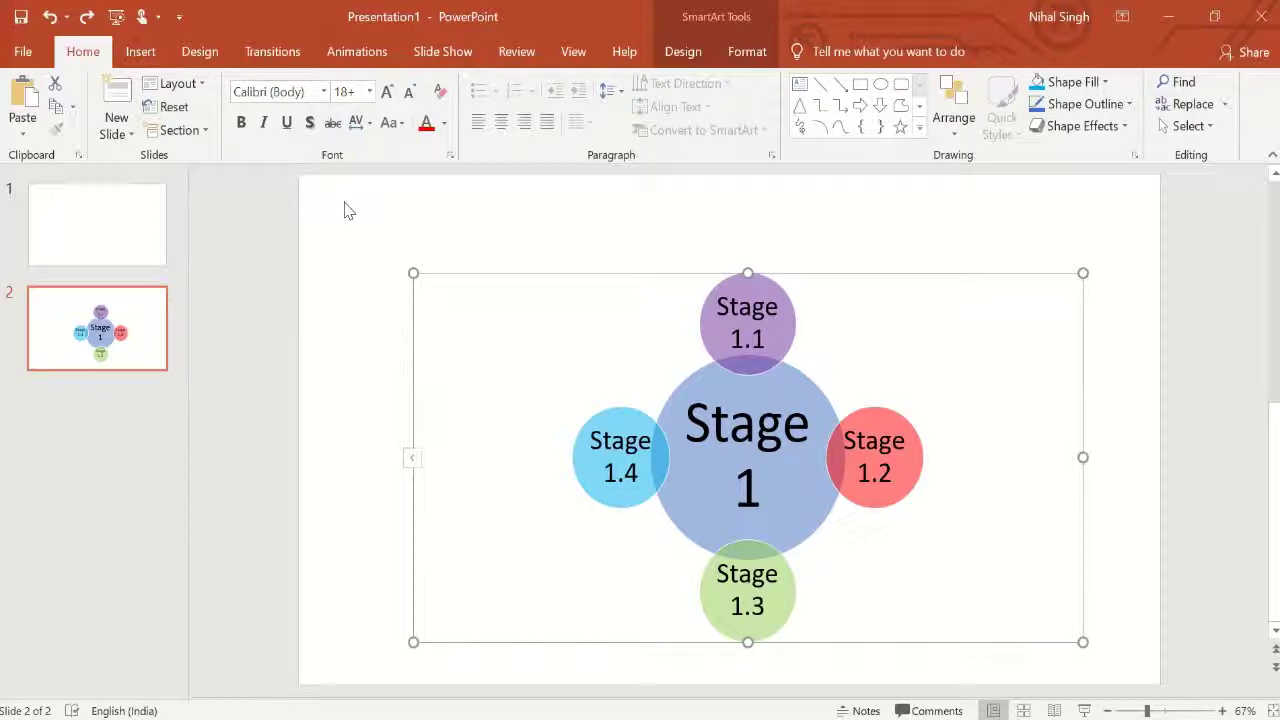
# Set Fill Transparency to 0% for all five circles in Format Shape
pyautogui.hotkey('ctrl', 'a')
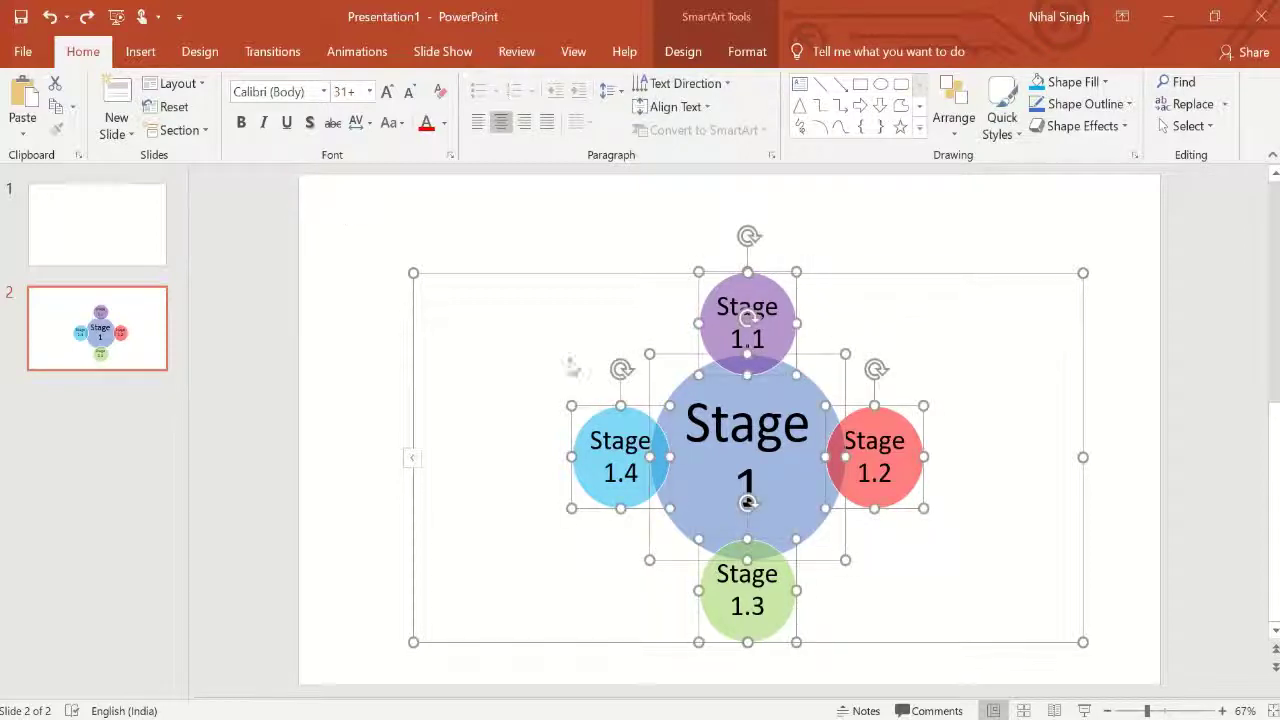
pyautogui.rightClick(822, 358)
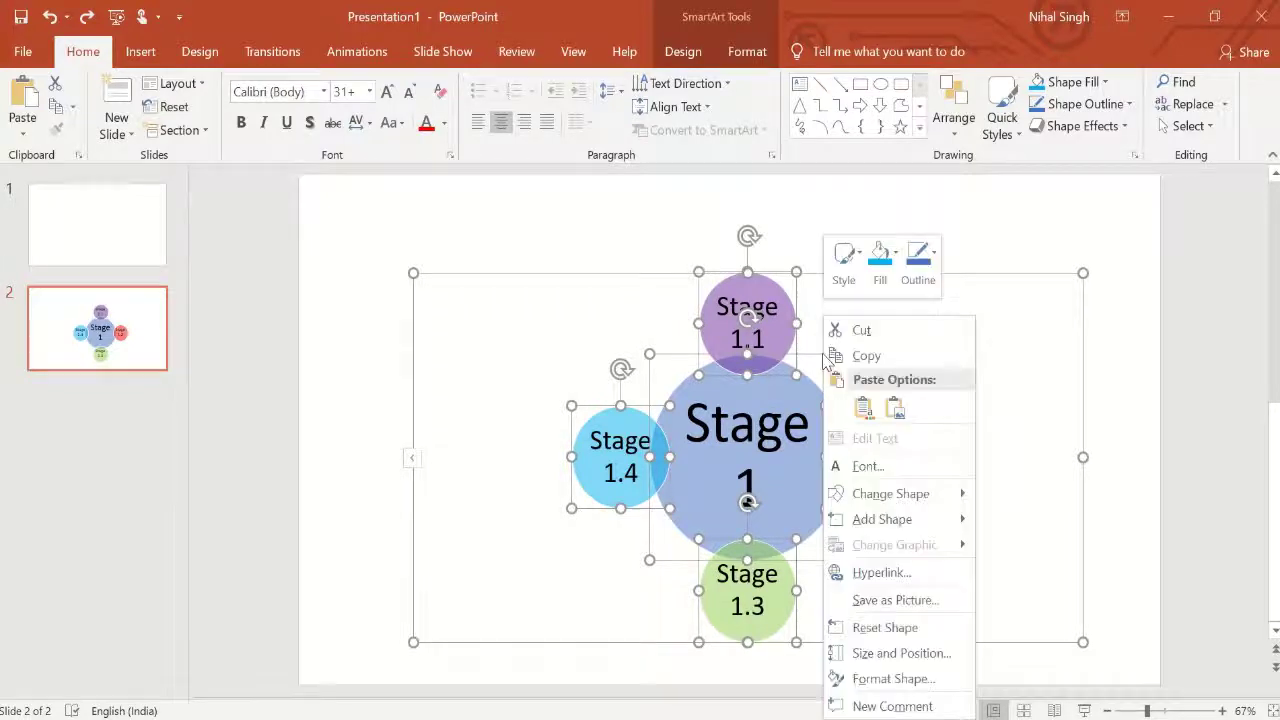
pyautogui.click(865, 678)
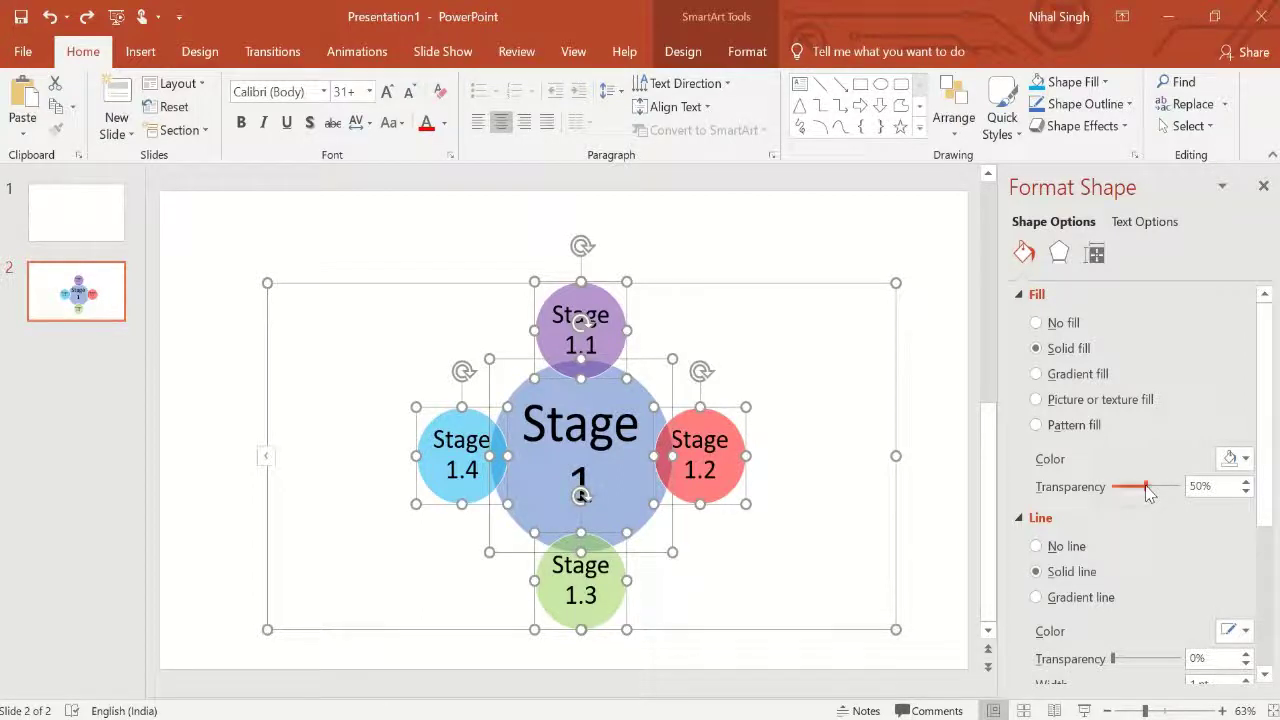
pyautogui.moveTo(1145, 487); pyautogui.dragTo(1112, 487)
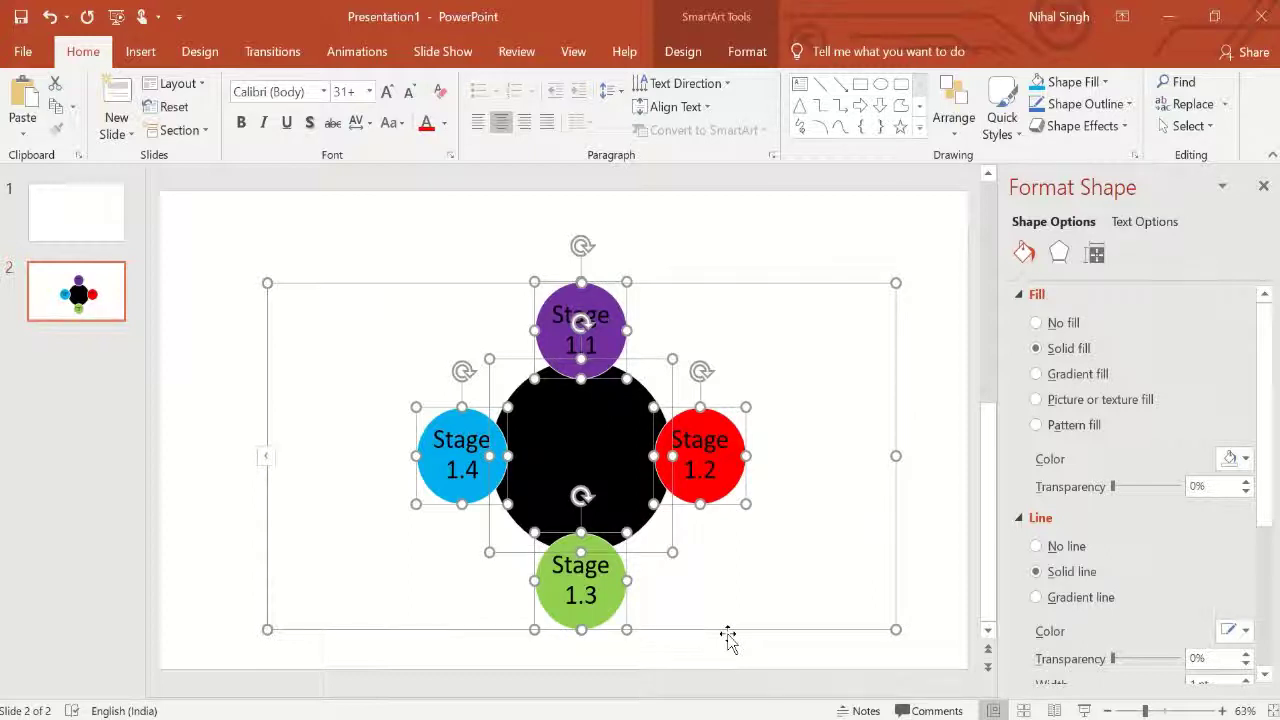
# Apply a Perspective 3-D Rotation preset to all the circles
pyautogui.click(1060, 256)
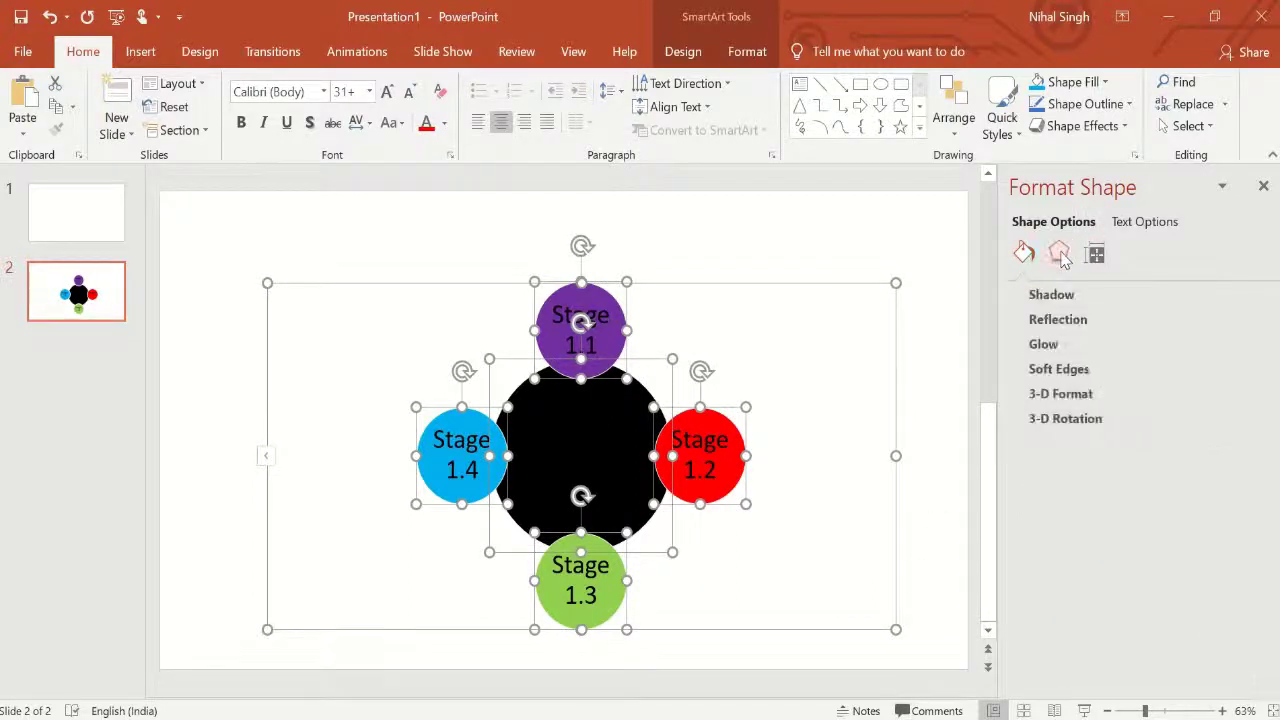
pyautogui.click(1050, 424)
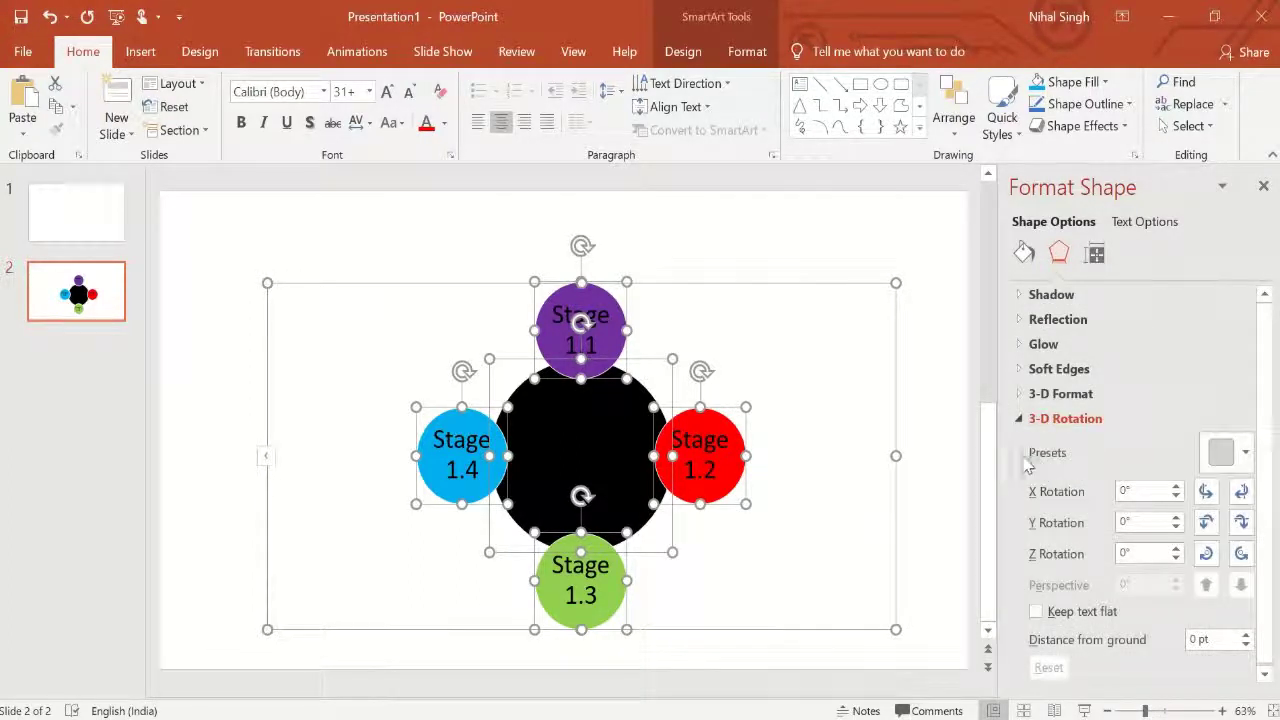
pyautogui.click(1245, 453)
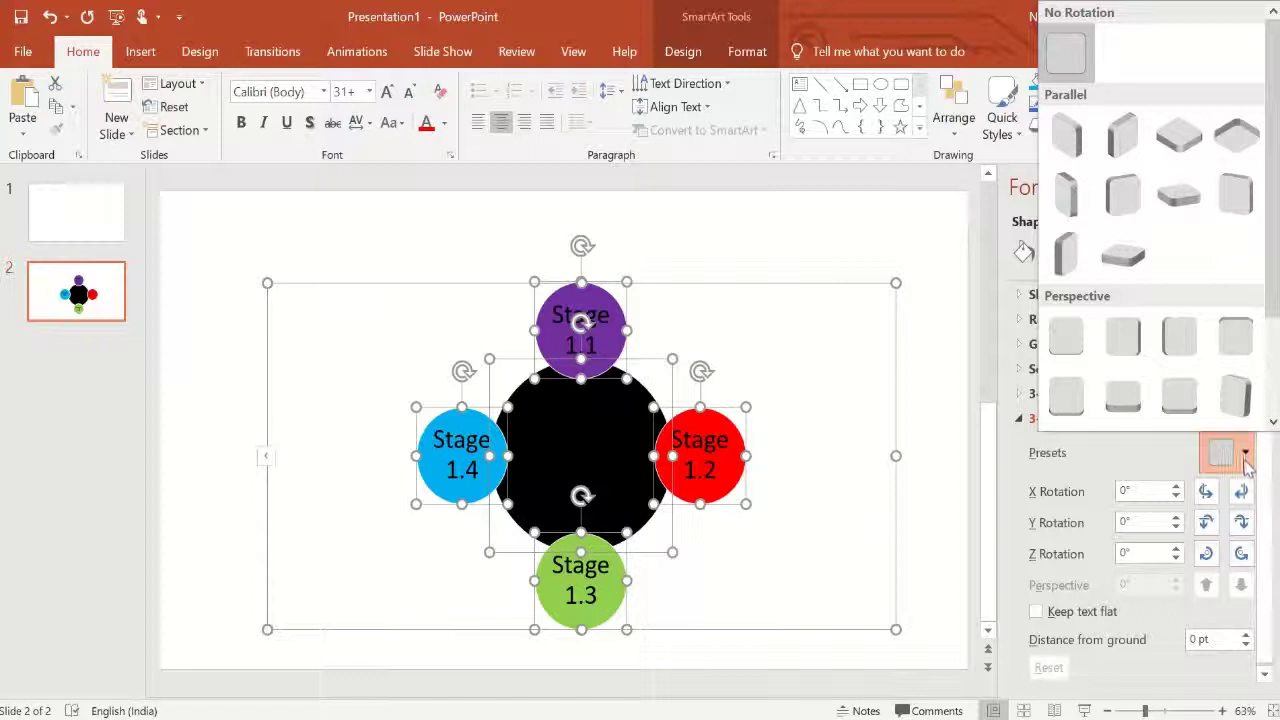
pyautogui.click(1123, 398)
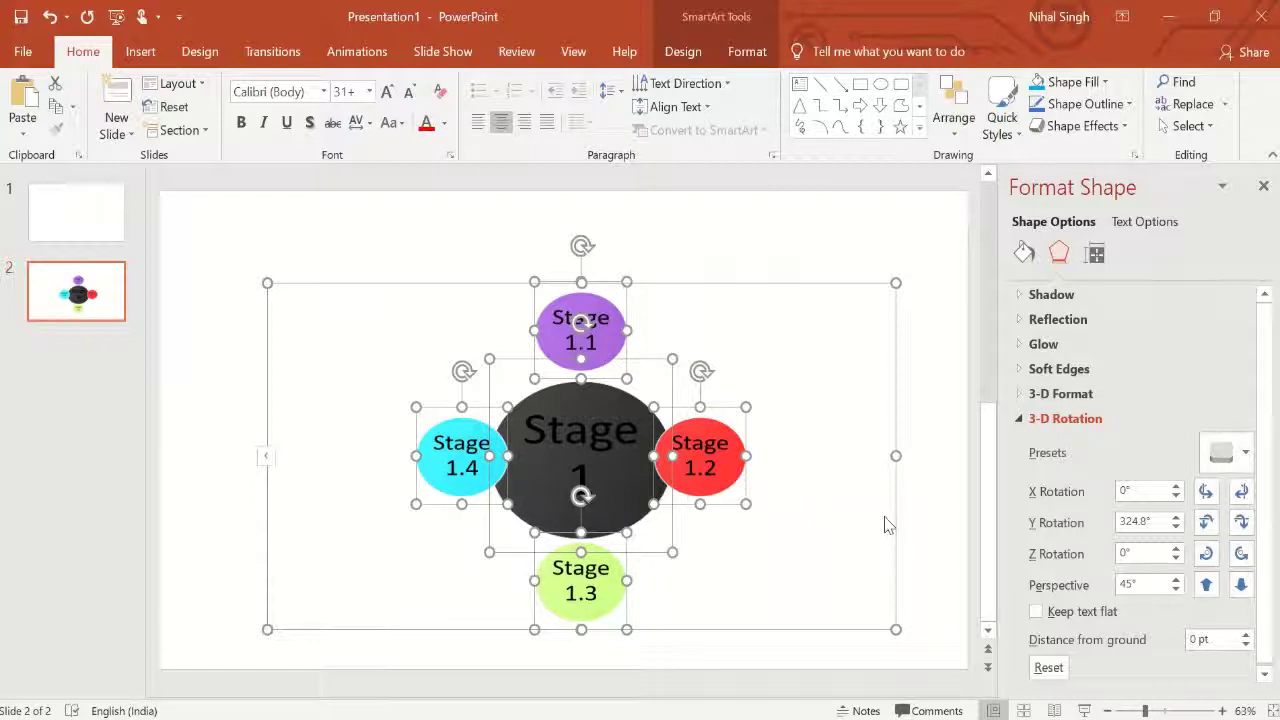
# Give the circles a raised Top bevel and a 30 pt depth
pyautogui.click(1045, 394)
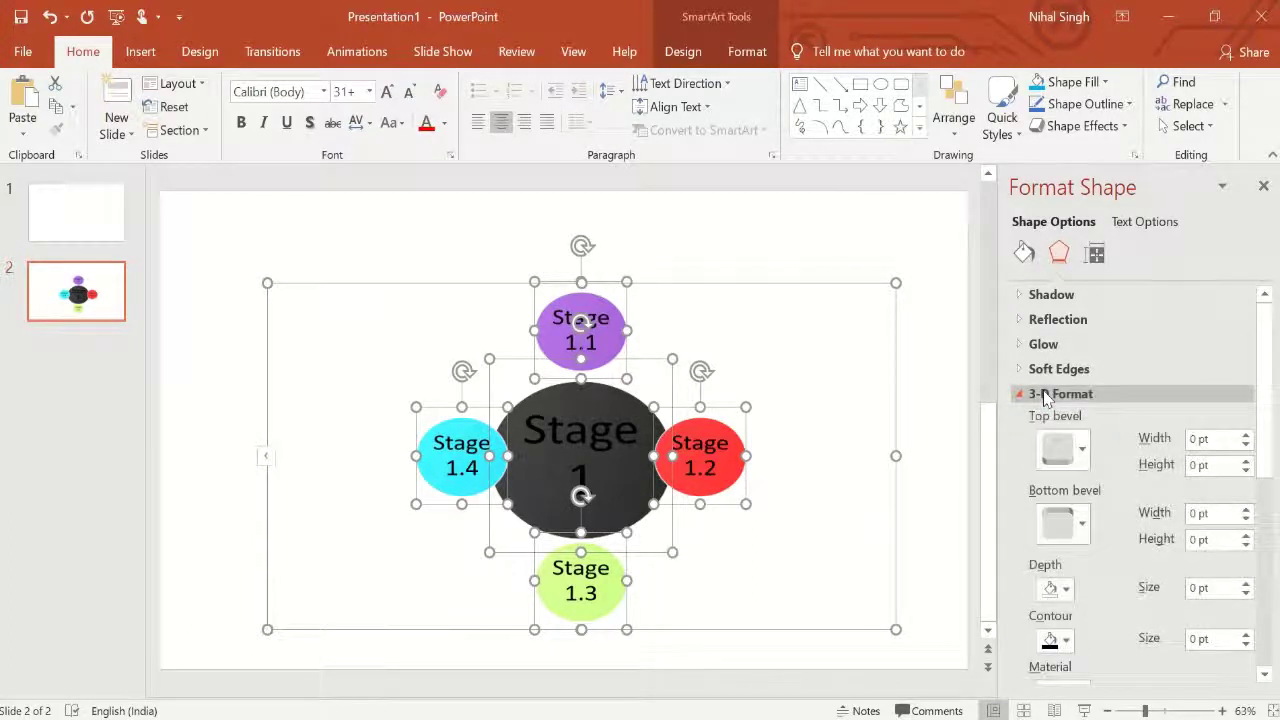
pyautogui.click(1070, 457)
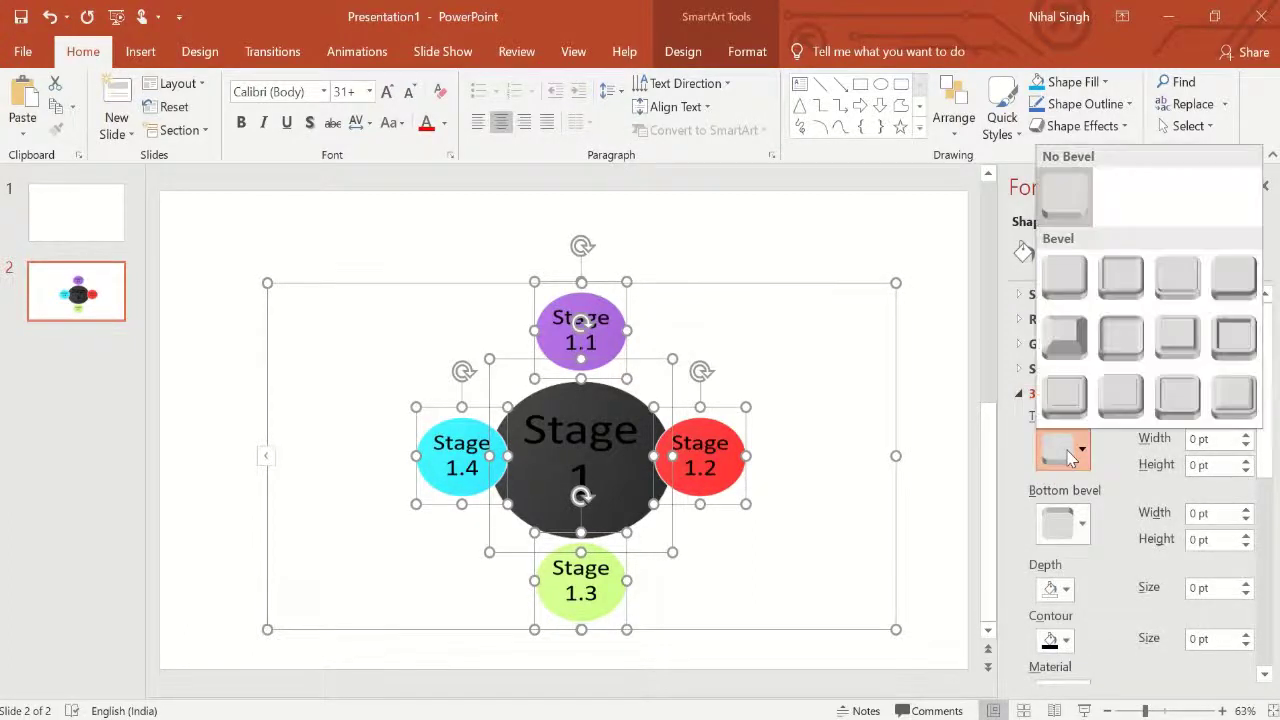
pyautogui.click(1178, 285)
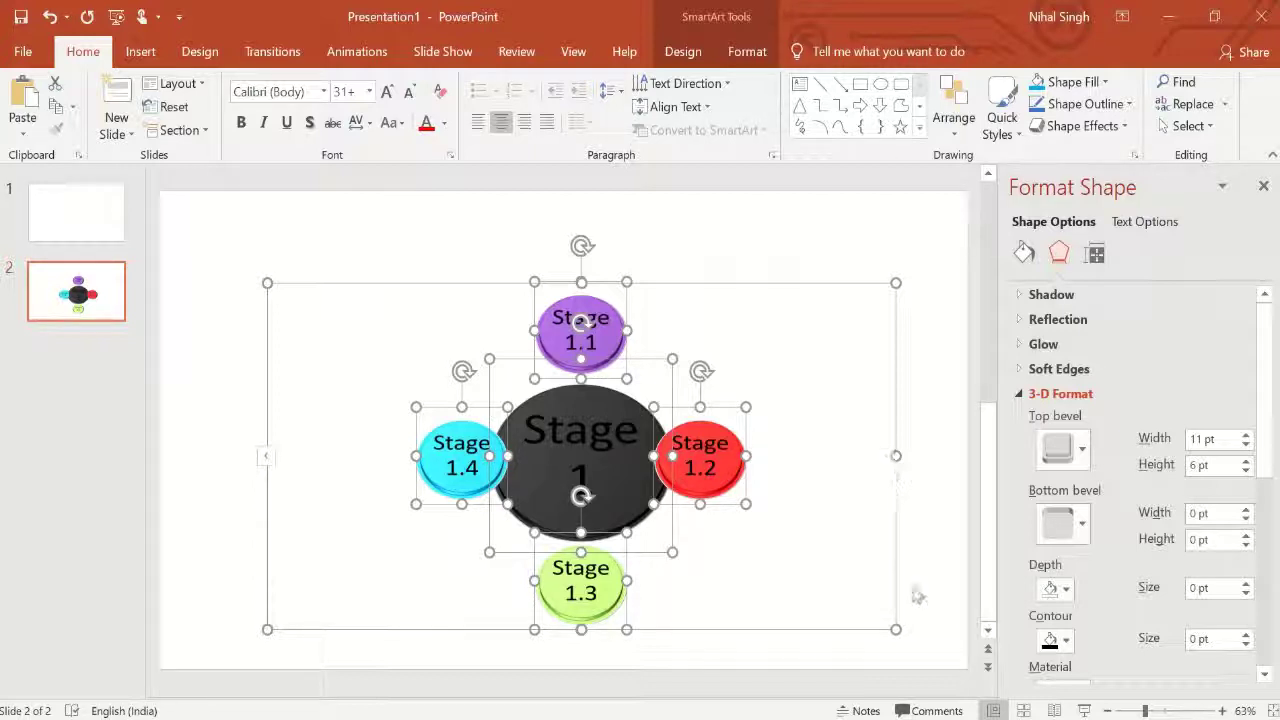
pyautogui.doubleClick(1197, 589)
pyautogui.write('30')
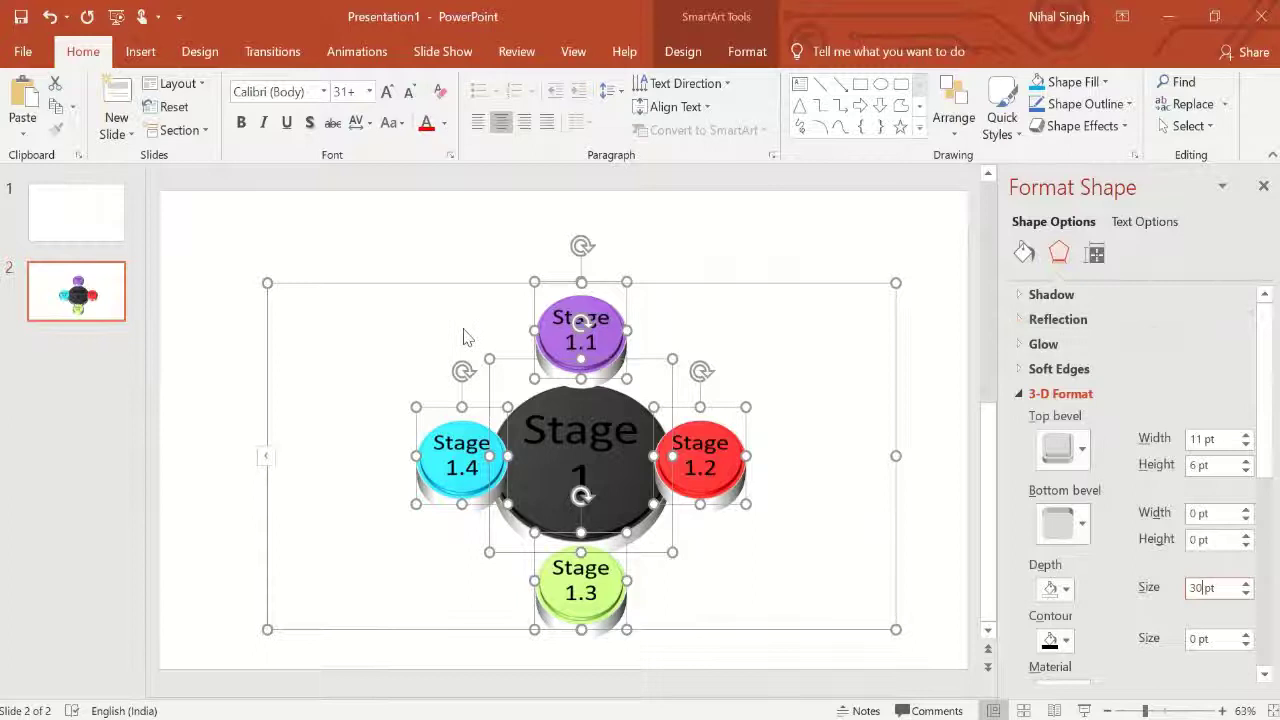
# Set the circles' Shape Outline to No Outline
pyautogui.click(1101, 104)
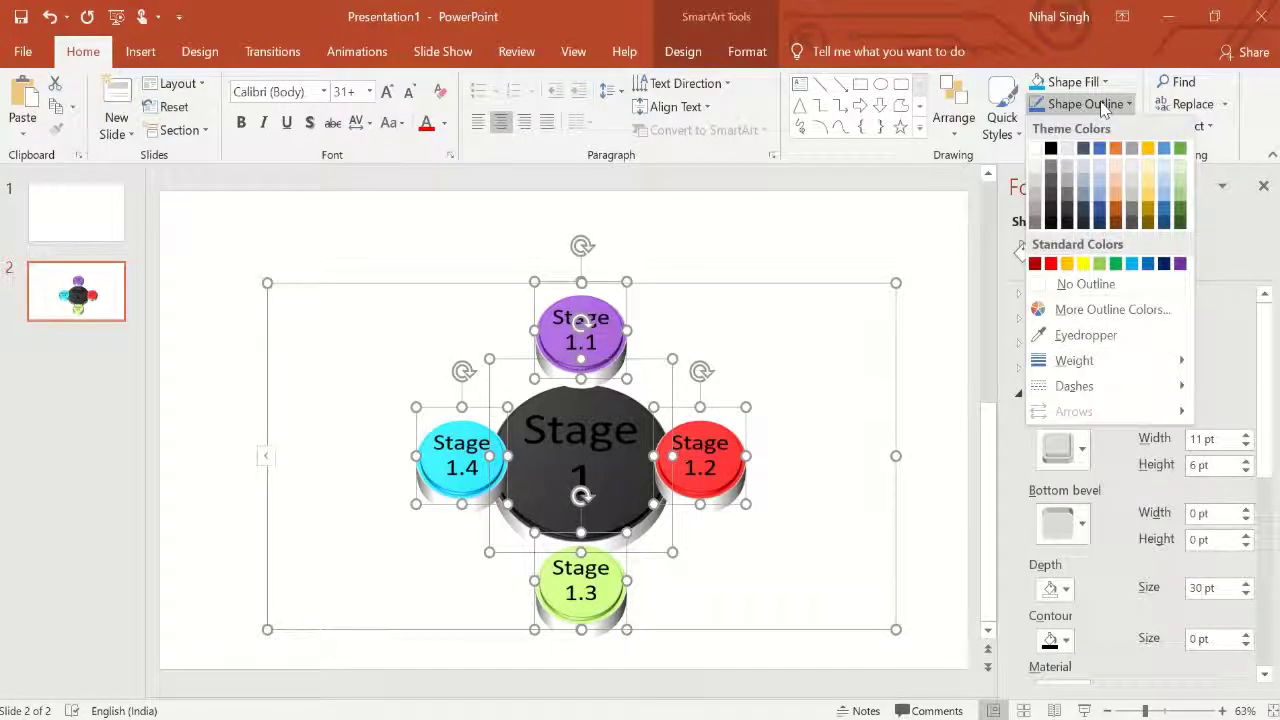
pyautogui.click(1086, 288)
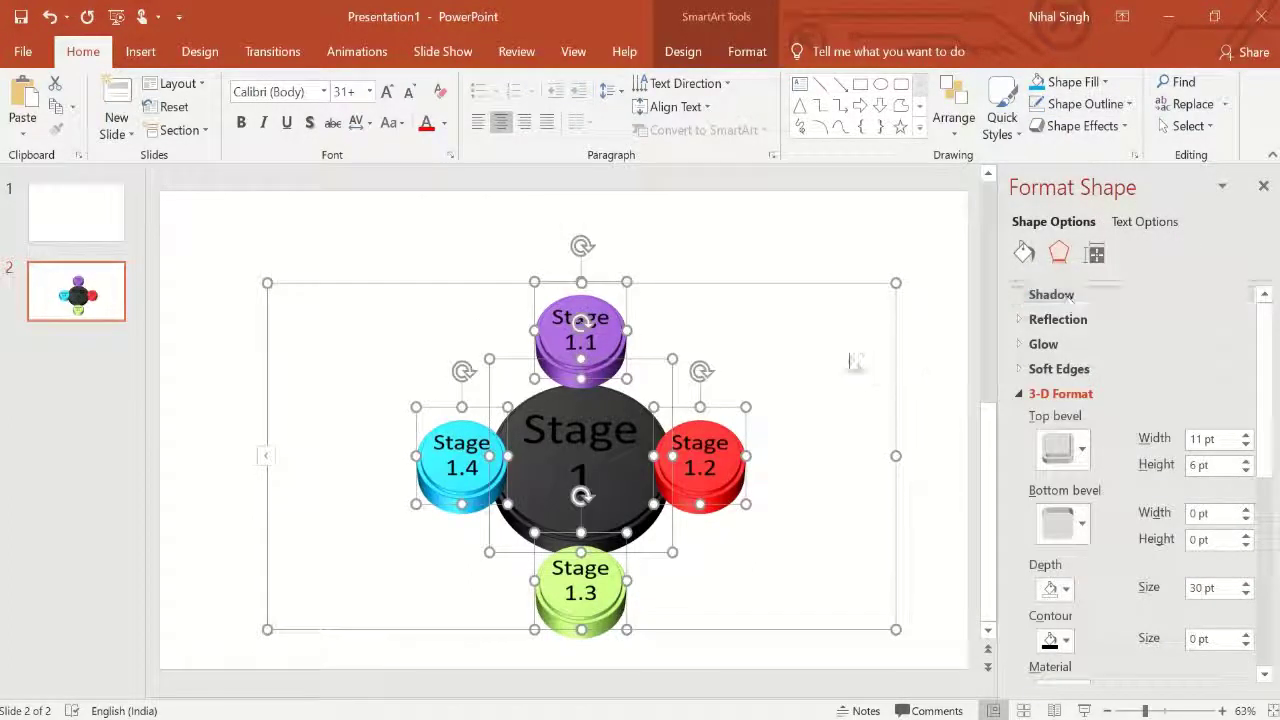